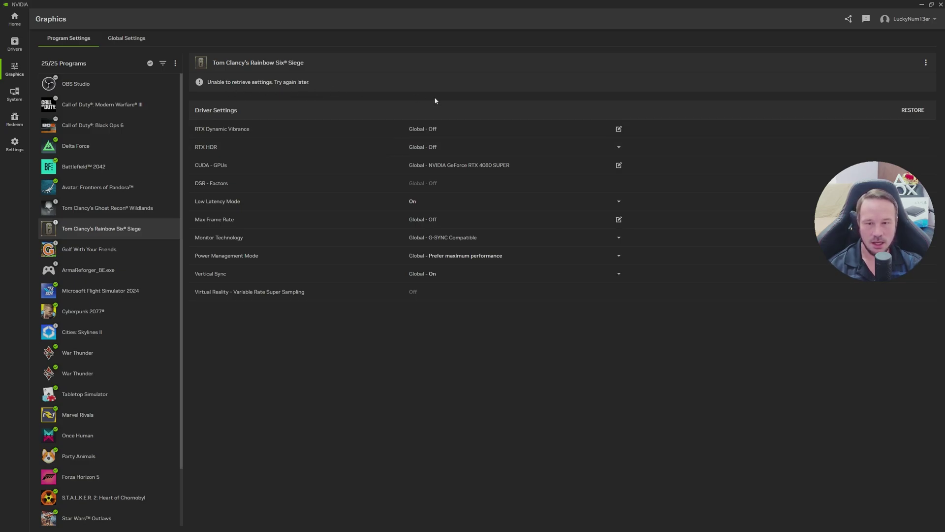
Step: Check the graphics settings page of Call of Duty: Modern Warfare III and close the NVIDIA app
{"action": "left_click", "coordinate": [109, 105]}
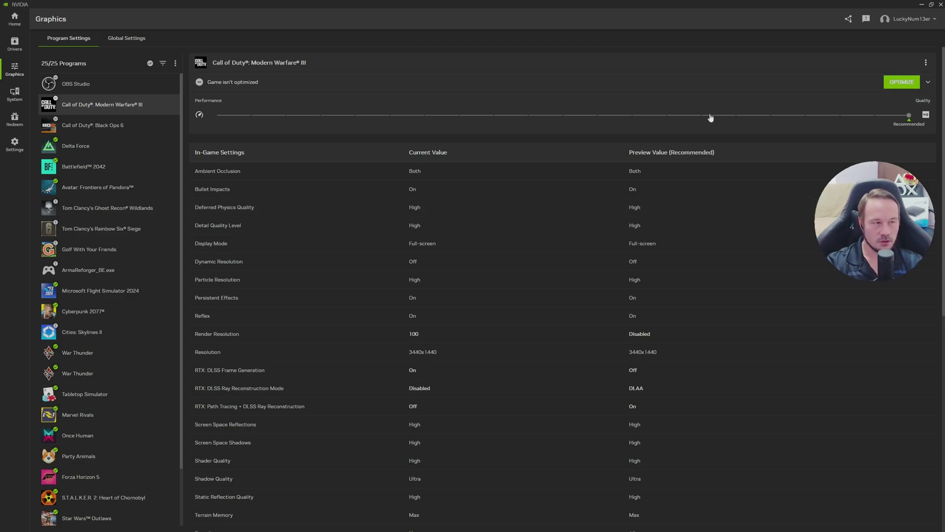
{"action": "left_click", "coordinate": [940, 5]}
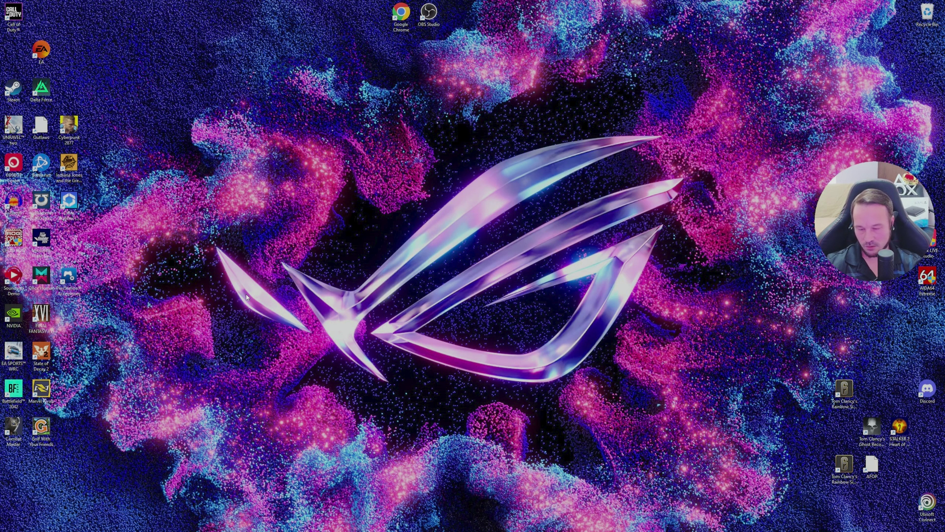
Step: Open the folder %LocalAppData%\NVIDIA Corporation\NVIDIA app\CefCache through the Windows Run dialog
{"action": "key", "text": "super+r"}
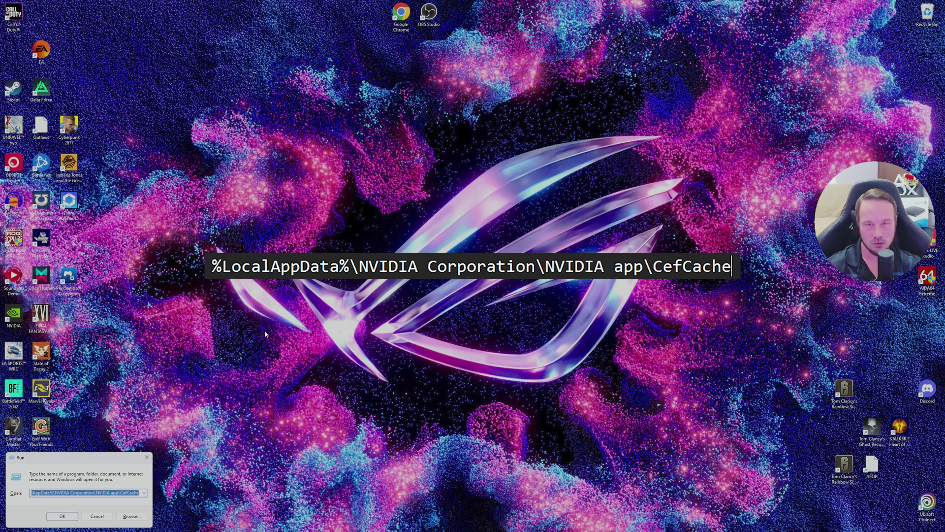
{"action": "key", "text": "Home"}
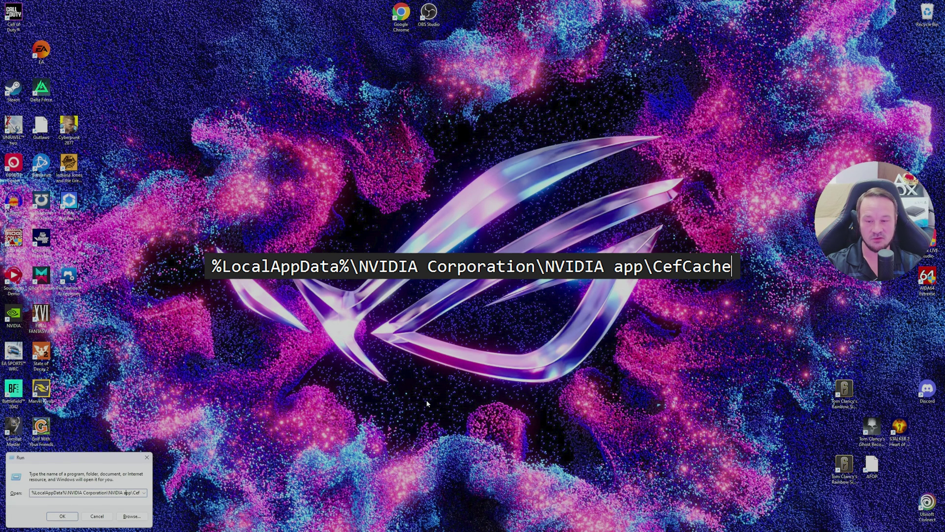
{"action": "type", "text": "Cache"}
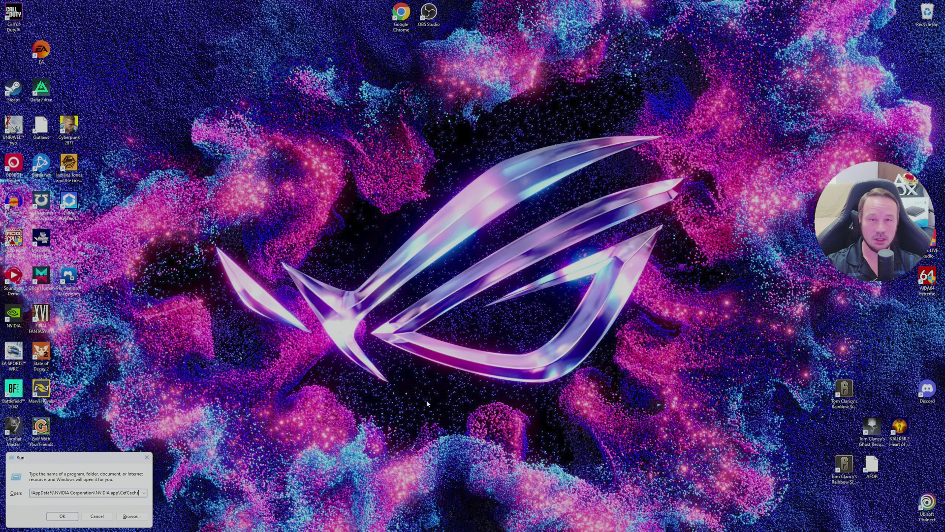
{"action": "key", "text": "Return"}
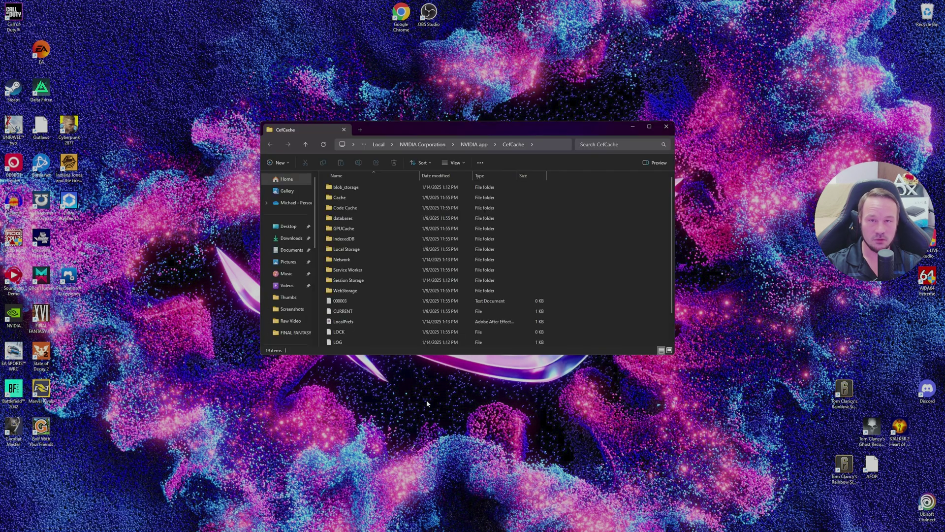
Step: Permanently delete the Cache folder inside CefCache and close the folder window
{"action": "left_click", "coordinate": [355, 199]}
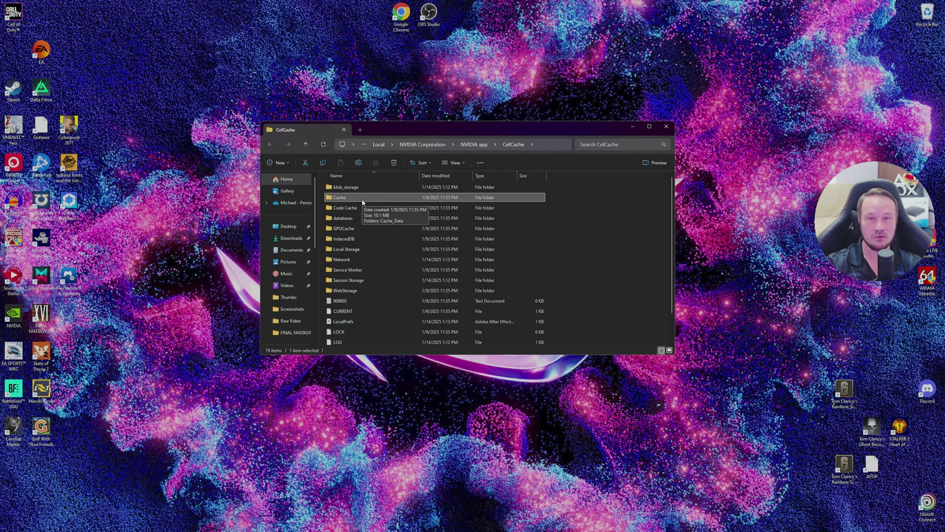
{"action": "key", "text": "shift+Delete"}
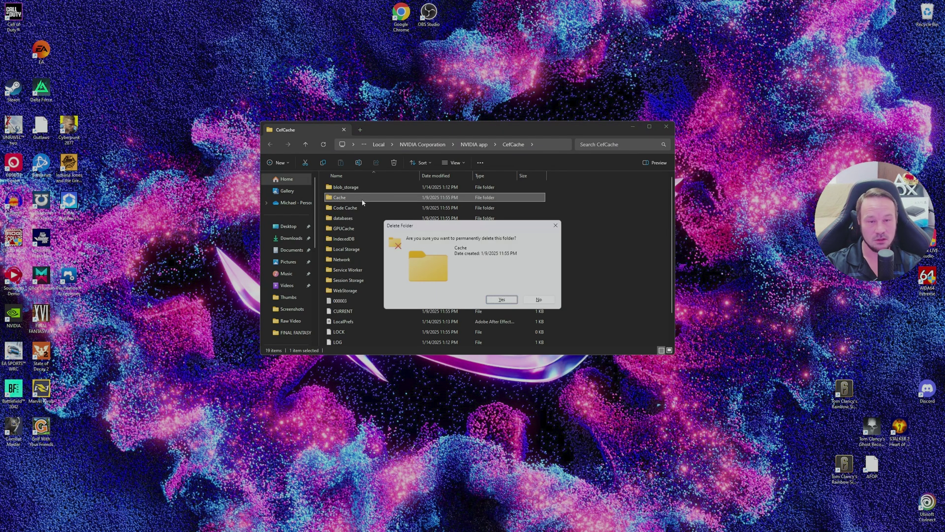
{"action": "left_click", "coordinate": [500, 299]}
{"action": "key", "text": "alt+F4"}
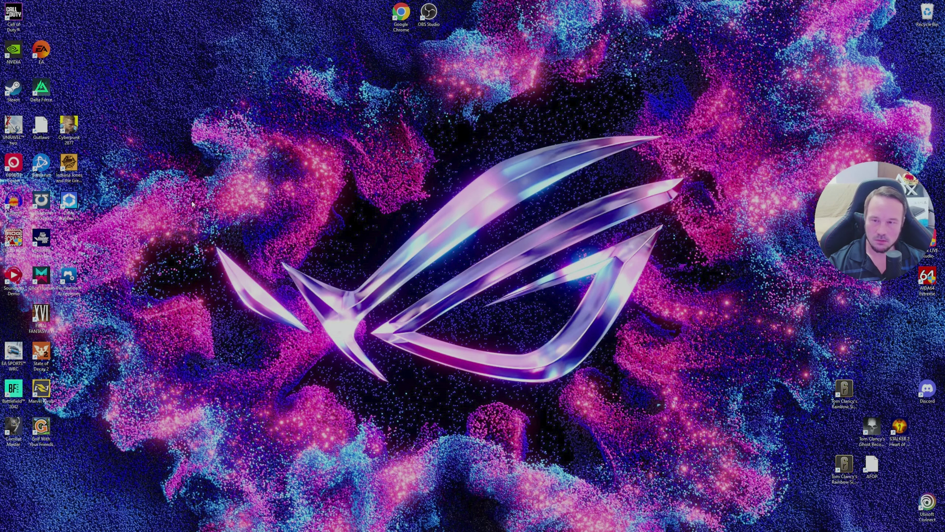
Step: Search Windows for Revo Uninstaller and launch it, allowing it to run
{"action": "left_click", "coordinate": [390, 523]}
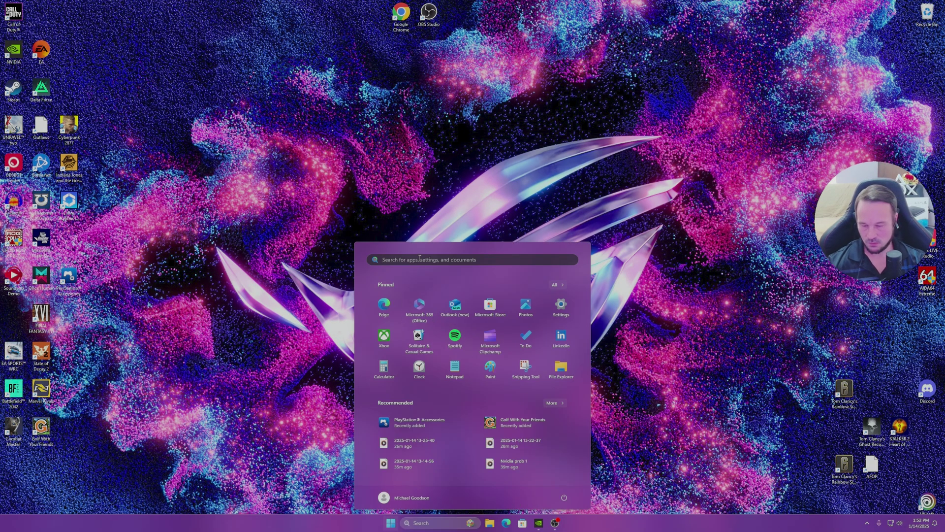
{"action": "type", "text": "revo Uninstaller"}
{"action": "left_click", "coordinate": [401, 314]}
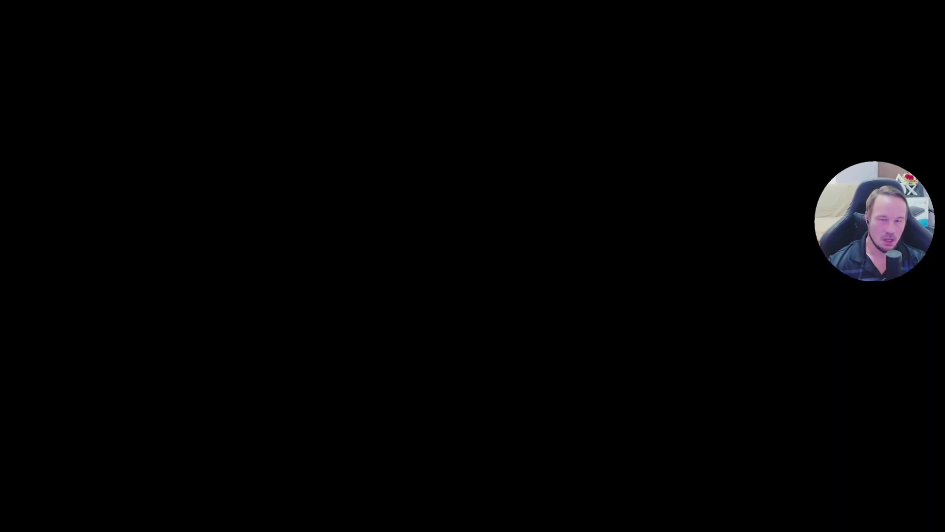
{"action": "left_click", "coordinate": [443, 321]}
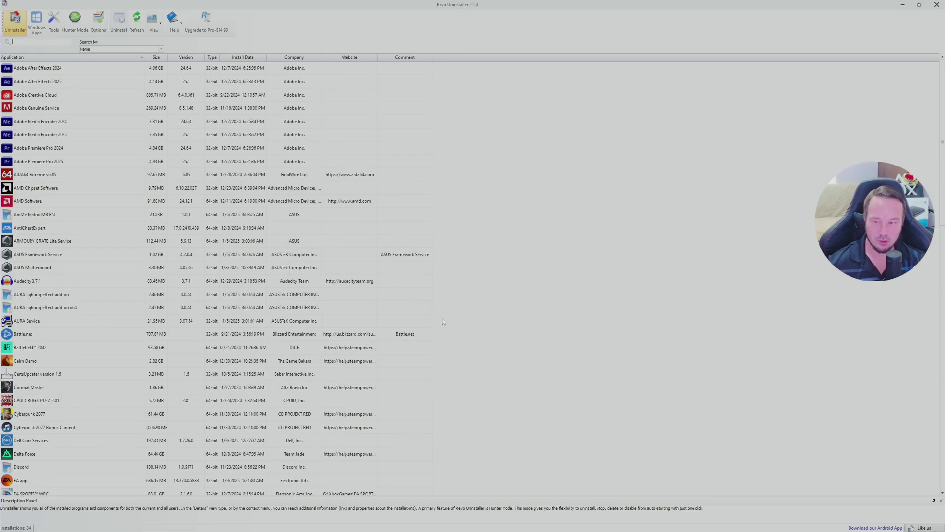
Step: Uninstall NVIDIA app 11.0.1.189 from the list of installed programs and close its built-in uninstaller
{"action": "scroll", "coordinate": [190, 274], "scroll_direction": "down", "scroll_amount": 15}
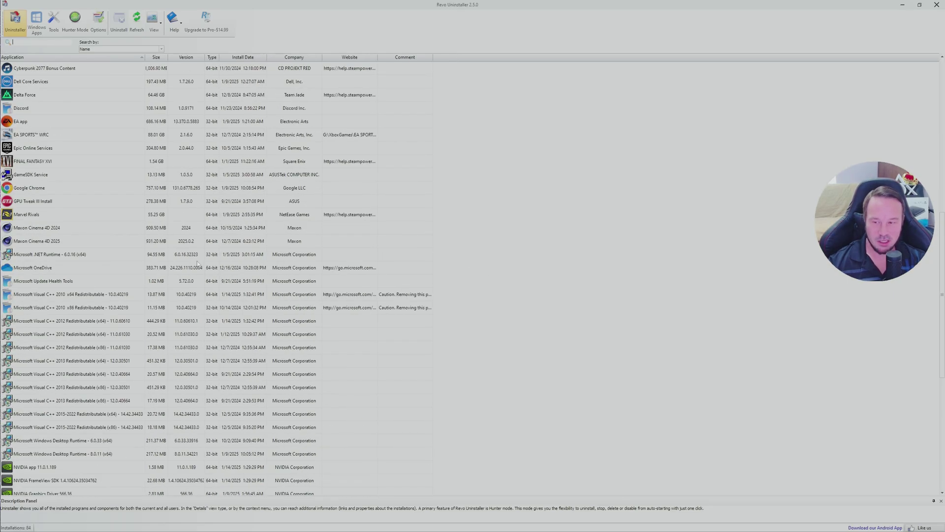
{"action": "right_click", "coordinate": [41, 227]}
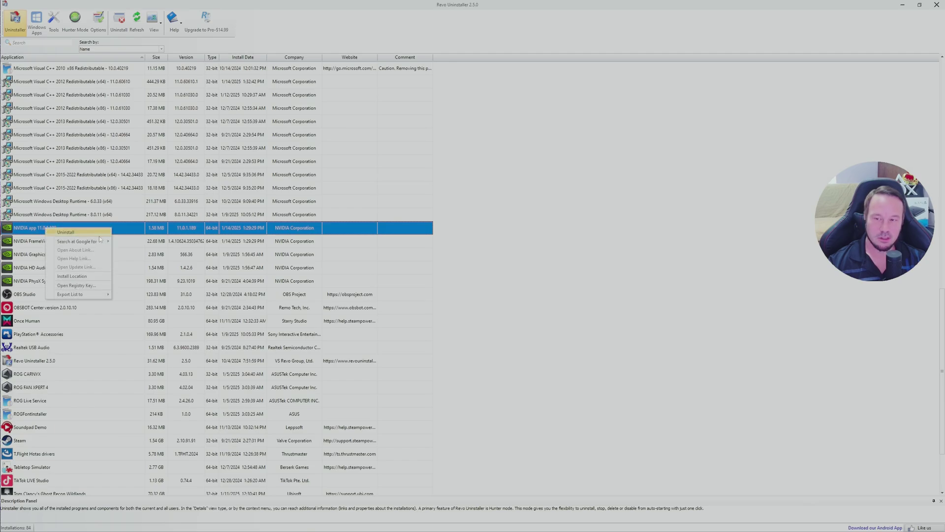
{"action": "left_click", "coordinate": [62, 232]}
{"action": "left_click", "coordinate": [543, 337]}
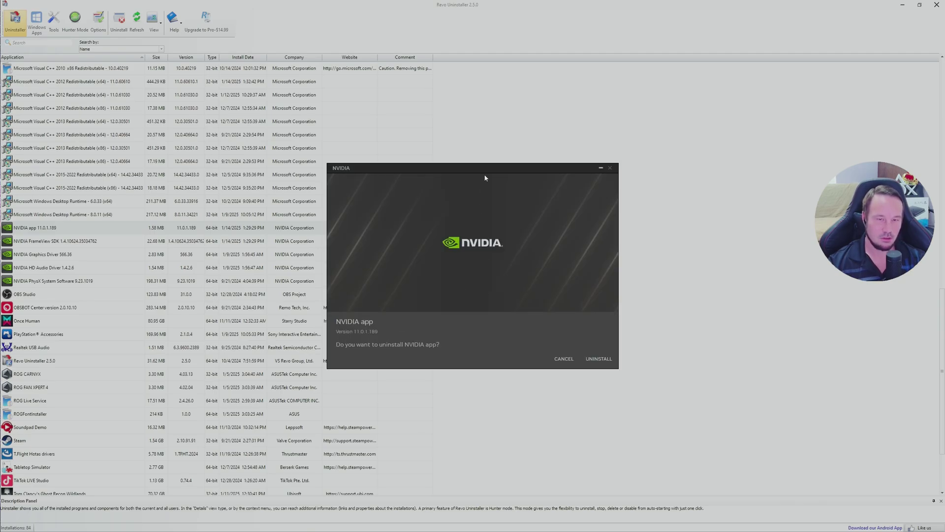
{"action": "left_click", "coordinate": [600, 356]}
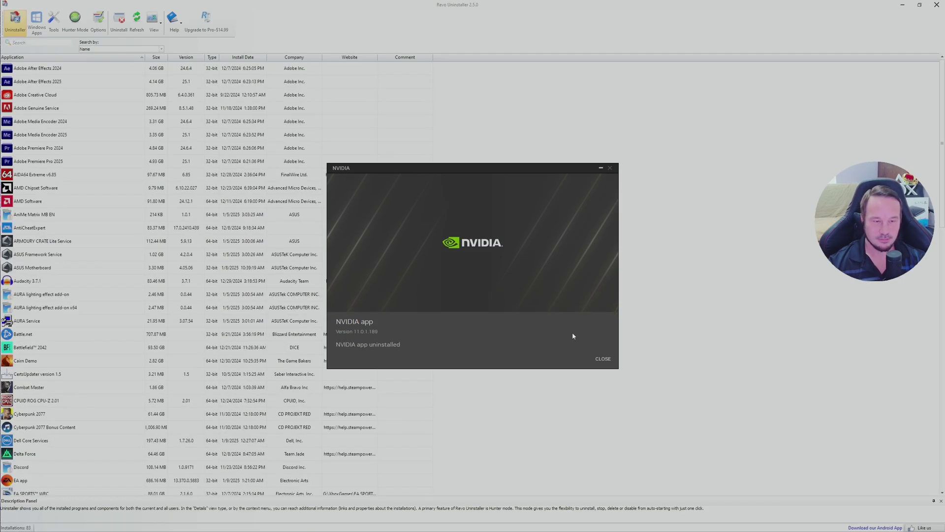
{"action": "left_click", "coordinate": [604, 360]}
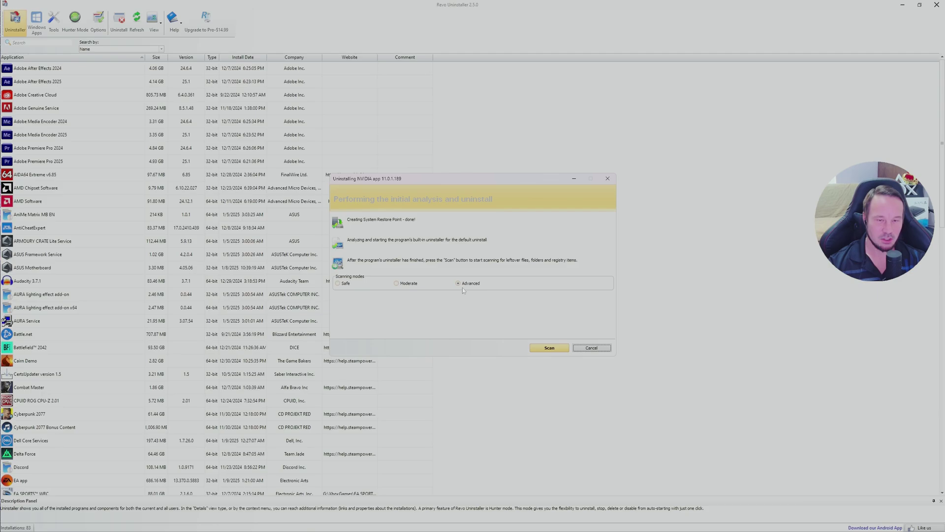
Step: Scan for NVIDIA app leftovers in Advanced mode and delete the leftover registry items
{"action": "left_click", "coordinate": [550, 348]}
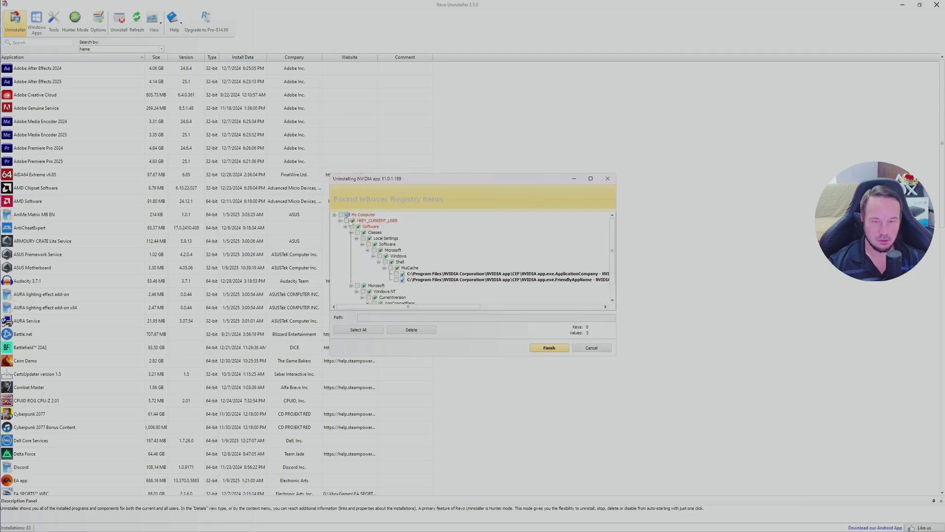
{"action": "left_click", "coordinate": [421, 329]}
{"action": "left_click", "coordinate": [493, 284]}
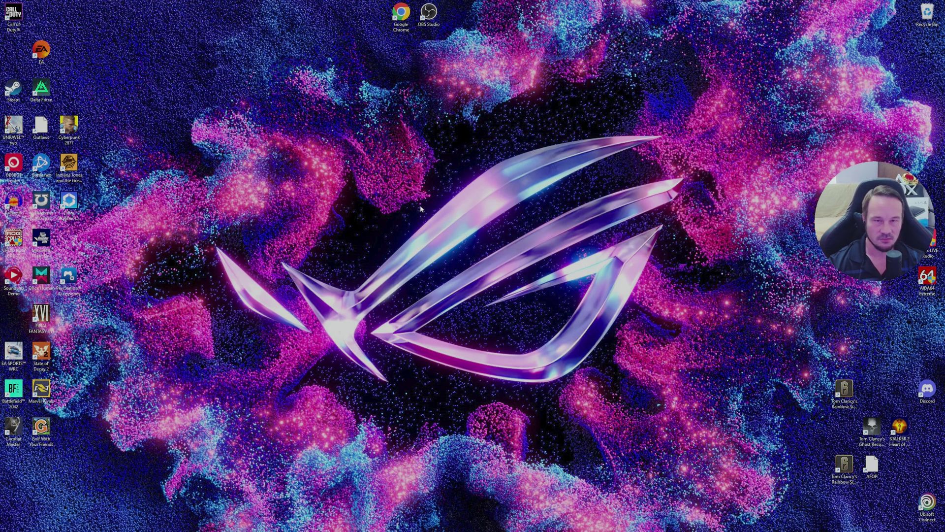
Step: Switch to Google Chrome, search for "nvidia app" and open NVIDIA's official NVIDIA App page
{"action": "double_click", "coordinate": [401, 14]}
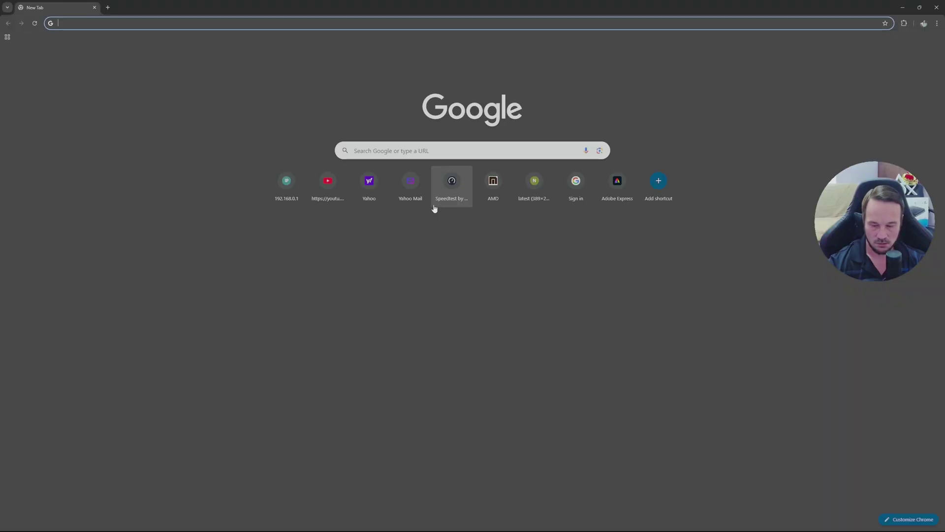
{"action": "type", "text": "nvidia app"}
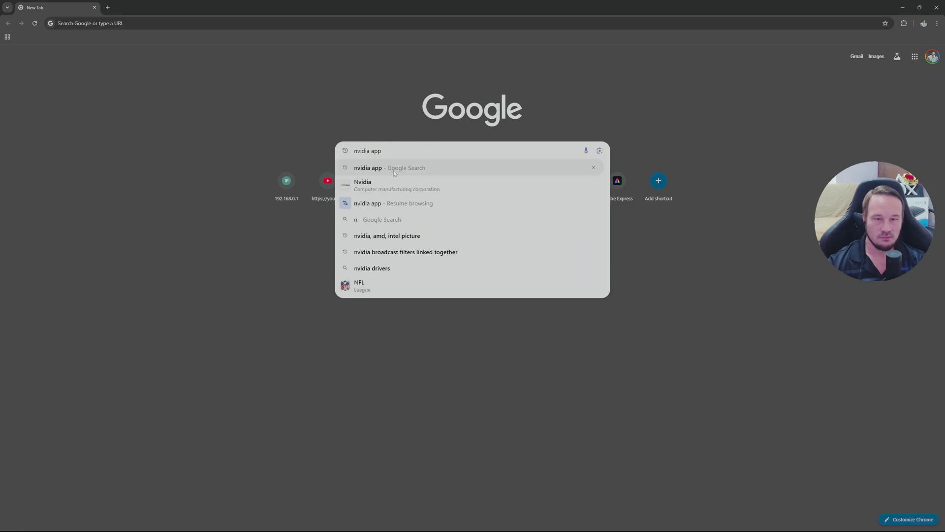
{"action": "left_click", "coordinate": [394, 169]}
{"action": "left_click", "coordinate": [184, 117]}
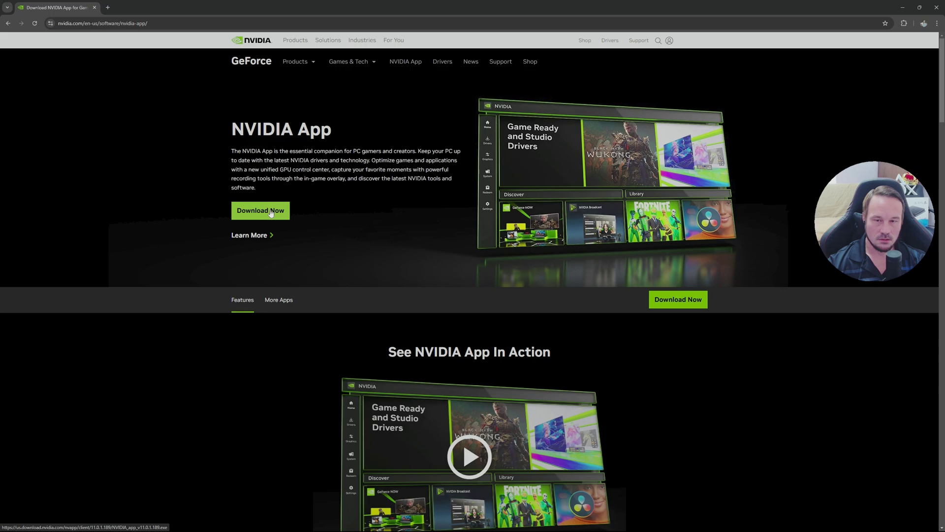
Step: Download the NVIDIA app installer, run the downloaded file and close the browser
{"action": "left_click", "coordinate": [270, 212]}
{"action": "left_click", "coordinate": [910, 25]}
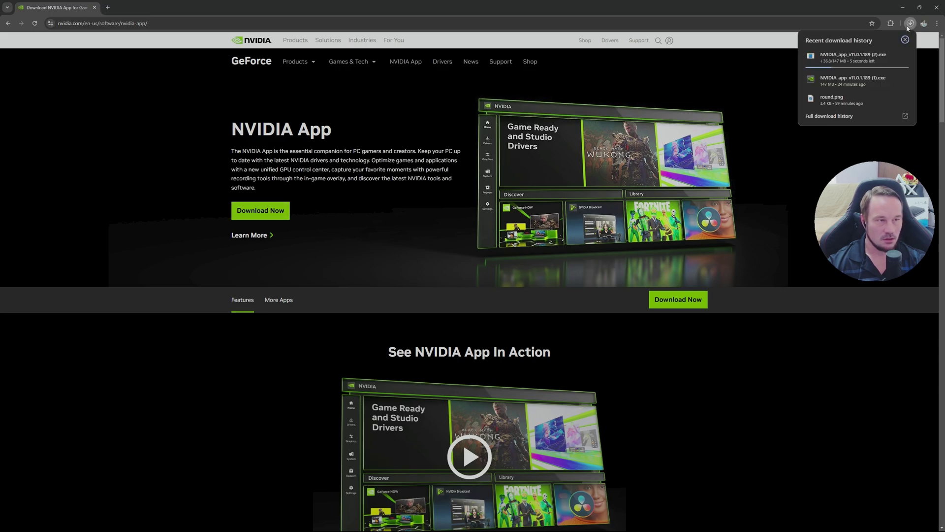
{"action": "left_click", "coordinate": [848, 66]}
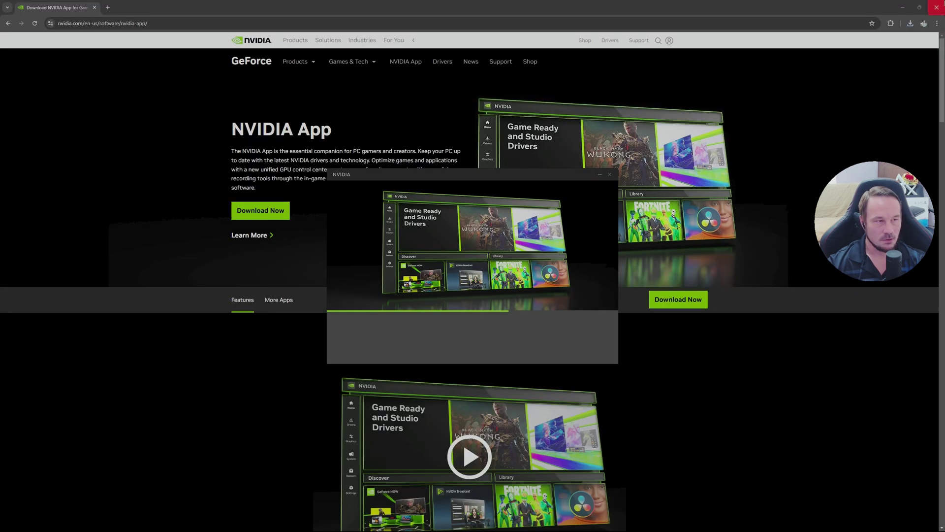
{"action": "left_click", "coordinate": [936, 6]}
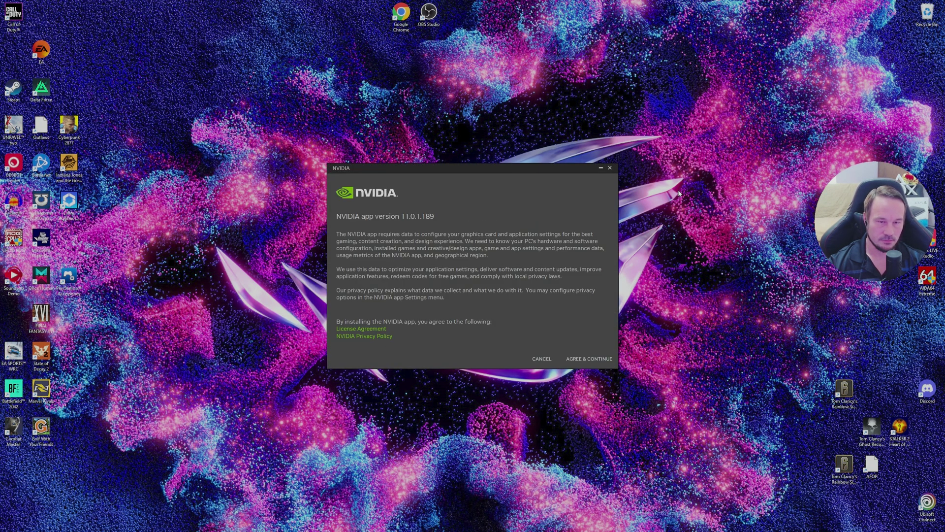
Step: Accept the NVIDIA app license and go through setup with Game Ready Driver and game optimization enabled, toggling the NVIDIA overlay option
{"action": "left_click", "coordinate": [590, 358]}
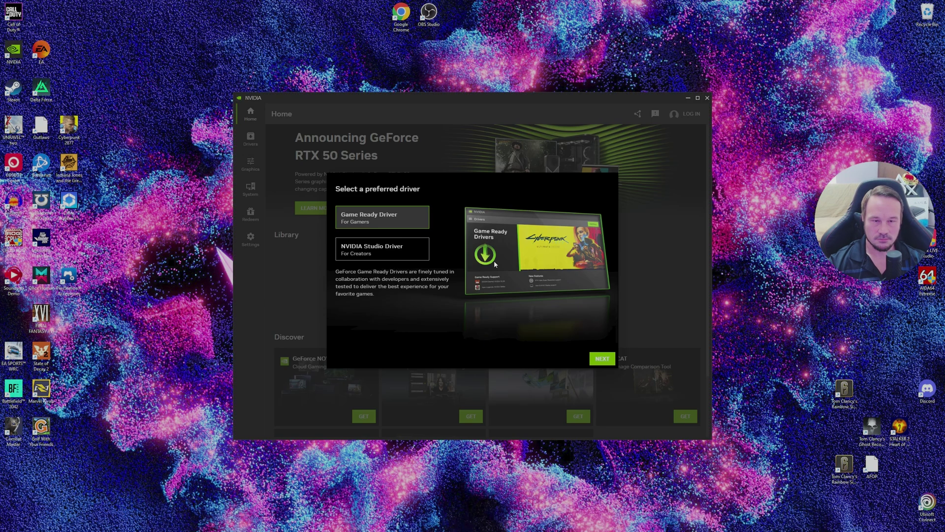
{"action": "left_click", "coordinate": [608, 363]}
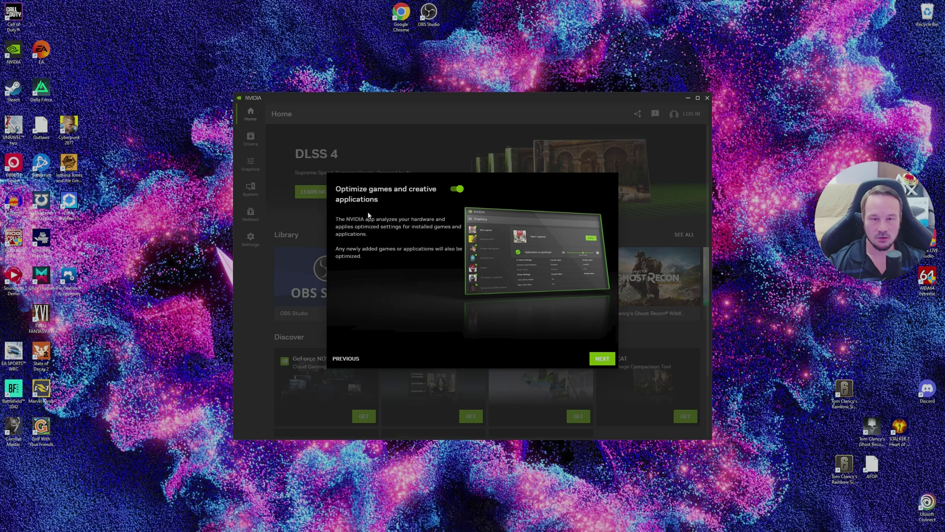
{"action": "left_click", "coordinate": [602, 358]}
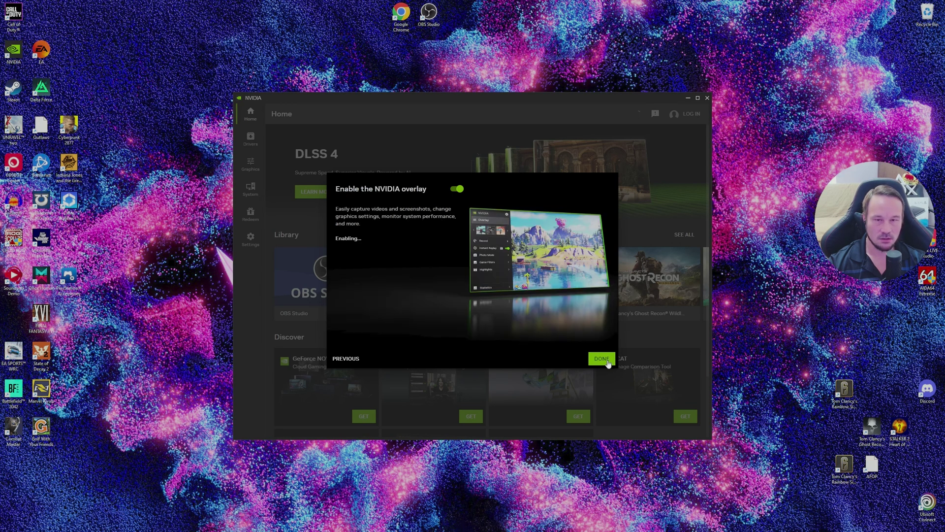
{"action": "left_click", "coordinate": [458, 189]}
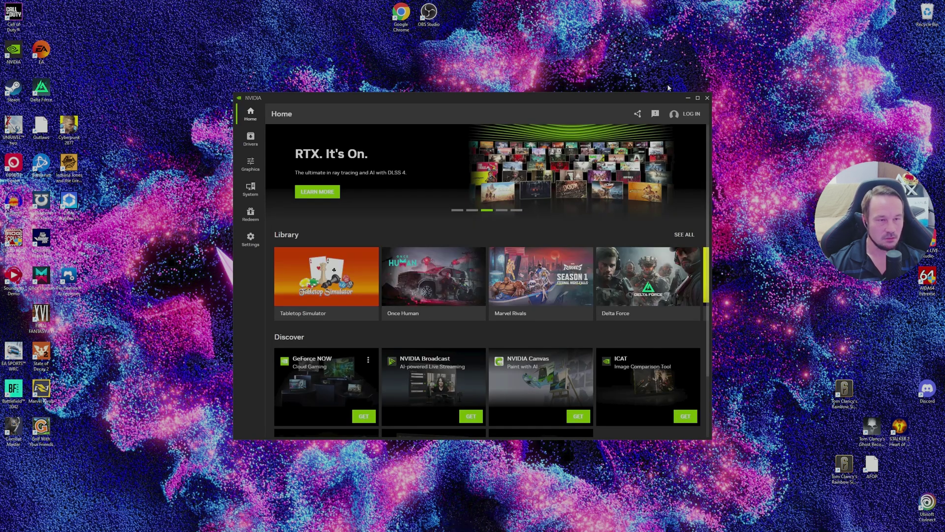
Step: Maximize the NVIDIA app and check the Graphics program settings for Rainbow Six Siege, Cities: Skylines II and Call of Duty: Modern Warfare III
{"action": "key", "text": "super+Up"}
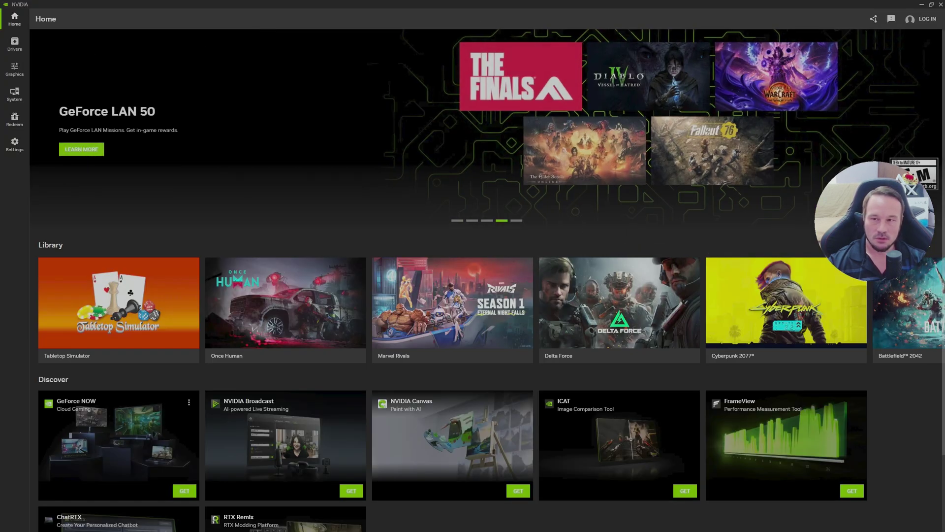
{"action": "left_click", "coordinate": [19, 73]}
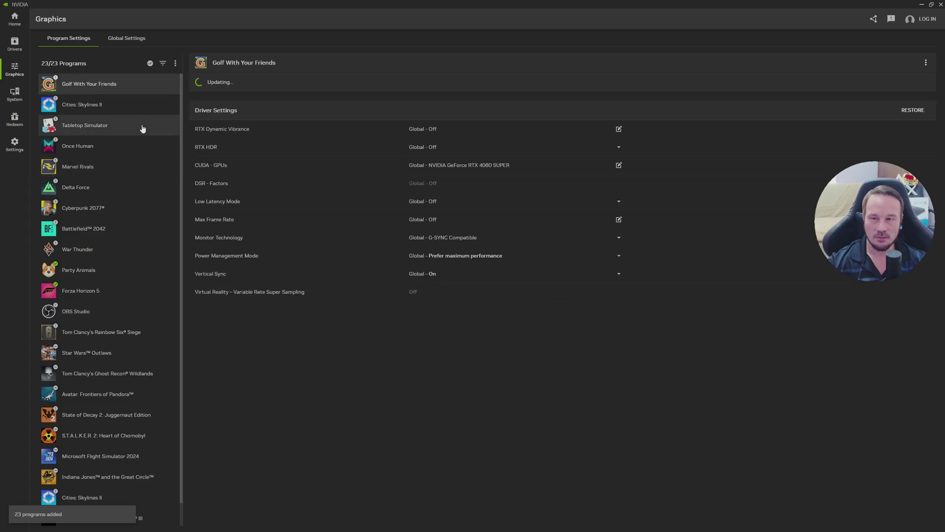
{"action": "scroll", "coordinate": [132, 274], "scroll_direction": "down", "scroll_amount": 1}
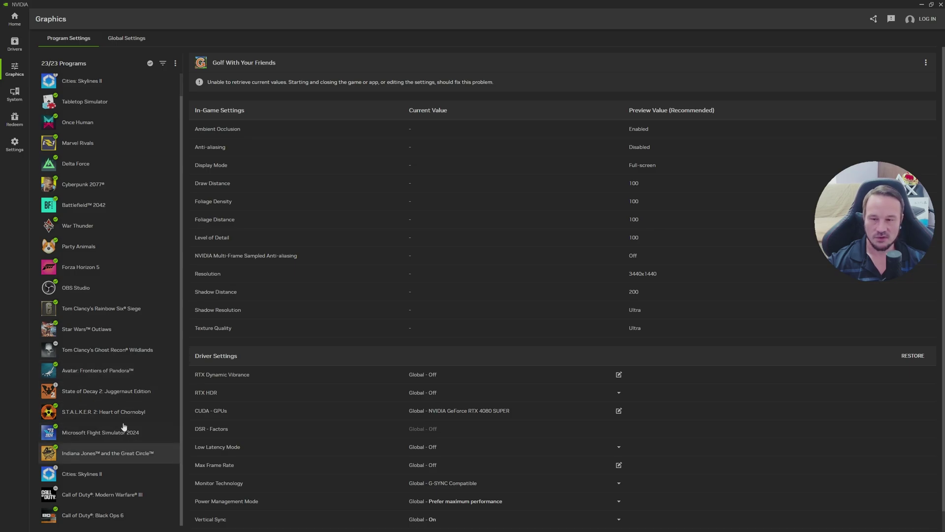
{"action": "left_click", "coordinate": [124, 312]}
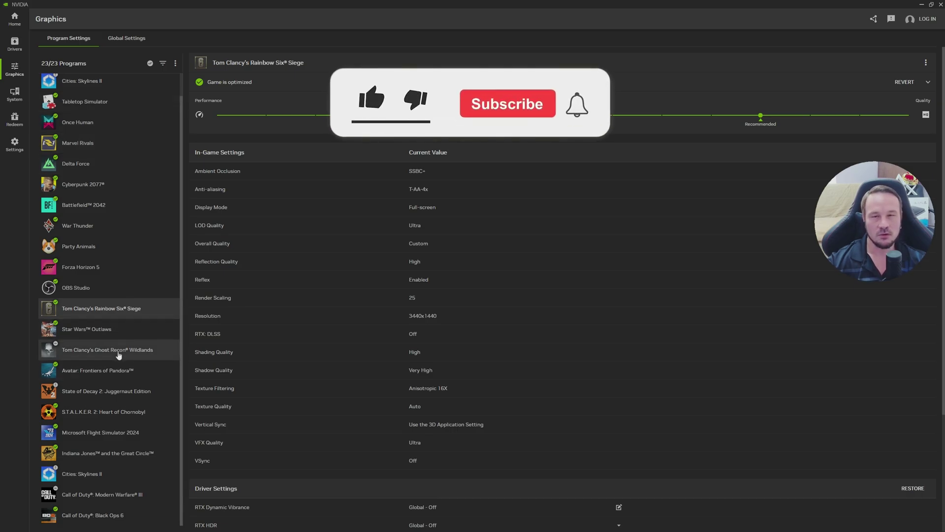
{"action": "left_click", "coordinate": [99, 477]}
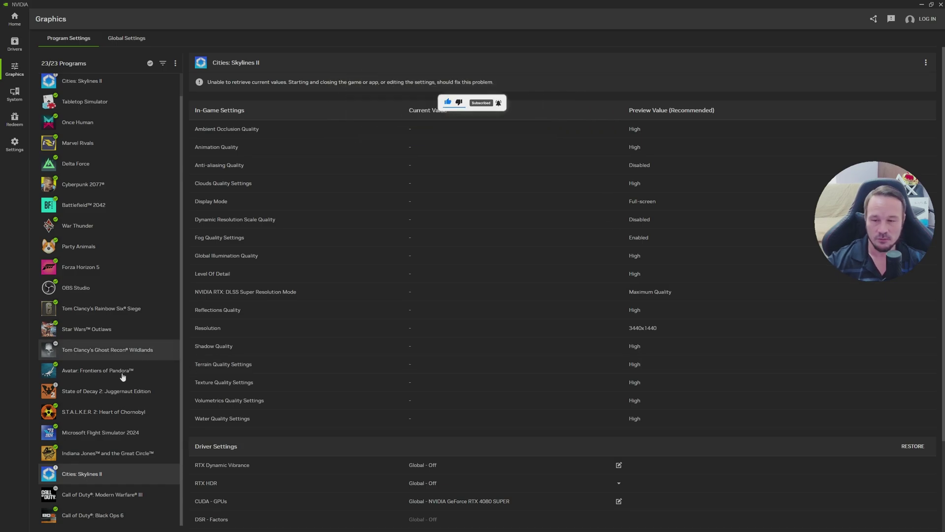
{"action": "left_click", "coordinate": [101, 500]}
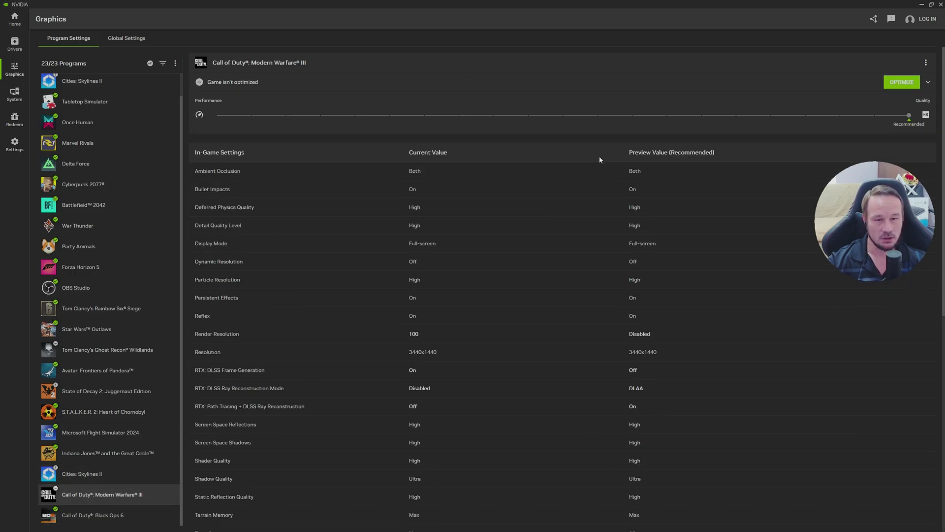
Step: Compare the current and recommended in-game settings for Call of Duty: Modern Warfare III and look through the program list
{"action": "scroll", "coordinate": [416, 285], "scroll_direction": "down", "scroll_amount": 2}
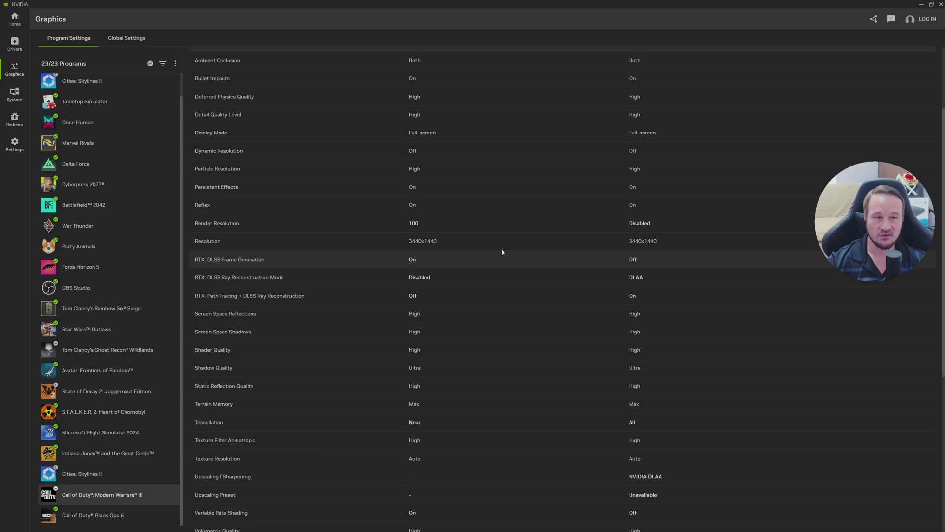
{"action": "scroll", "coordinate": [129, 393], "scroll_direction": "up", "scroll_amount": 1}
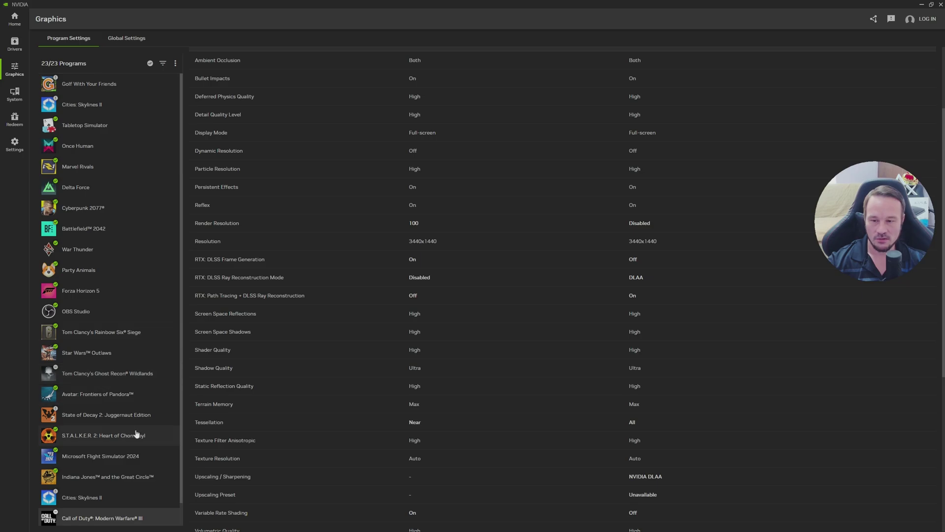
{"action": "scroll", "coordinate": [136, 434], "scroll_direction": "down", "scroll_amount": 1}
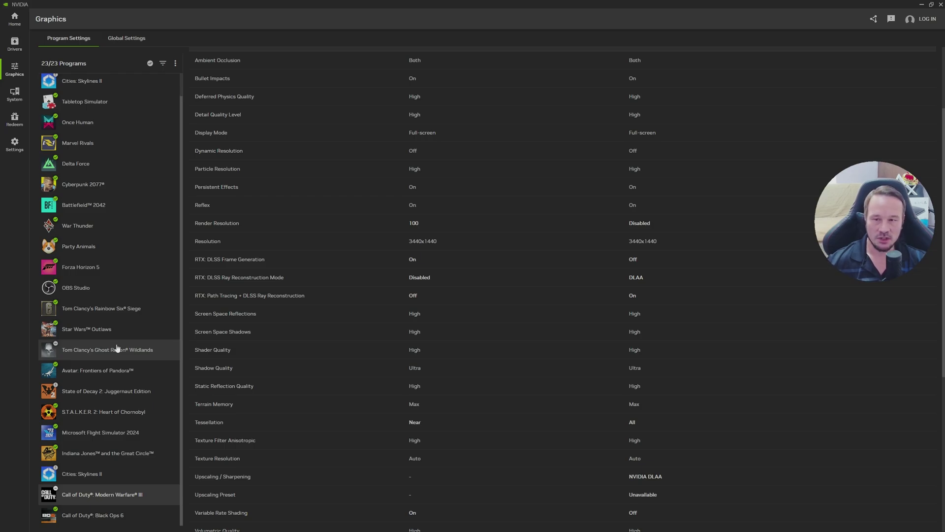
{"action": "scroll", "coordinate": [296, 271], "scroll_direction": "up", "scroll_amount": 3}
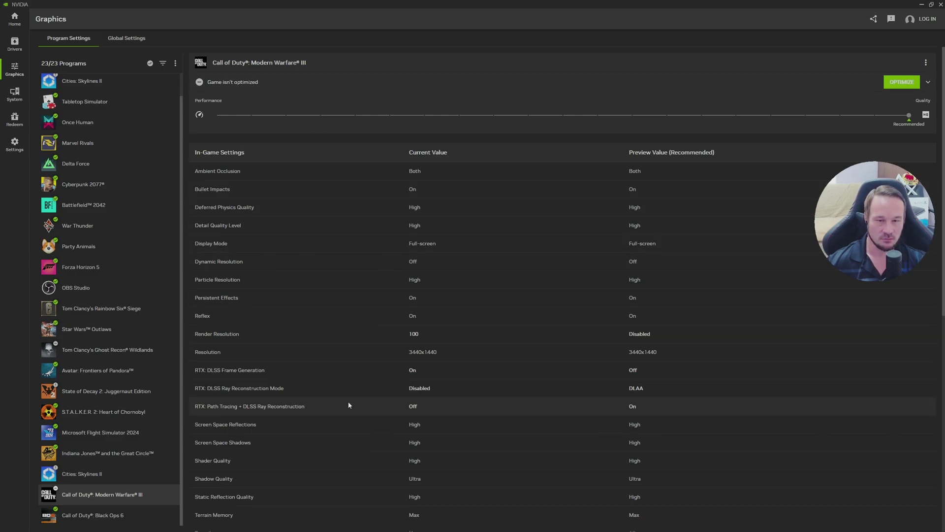
Step: Check the in-game and driver settings for Tom Clancy's Ghost Recon Wildlands, including Texture Quality, and close the NVIDIA app
{"action": "left_click", "coordinate": [113, 350]}
{"action": "scroll", "coordinate": [439, 314], "scroll_direction": "down", "scroll_amount": 2}
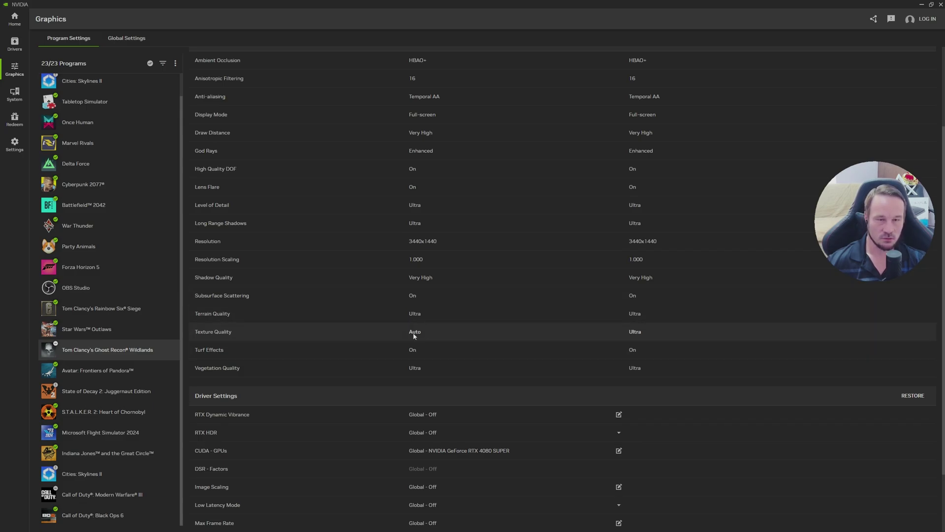
{"action": "scroll", "coordinate": [598, 326], "scroll_direction": "up", "scroll_amount": 3}
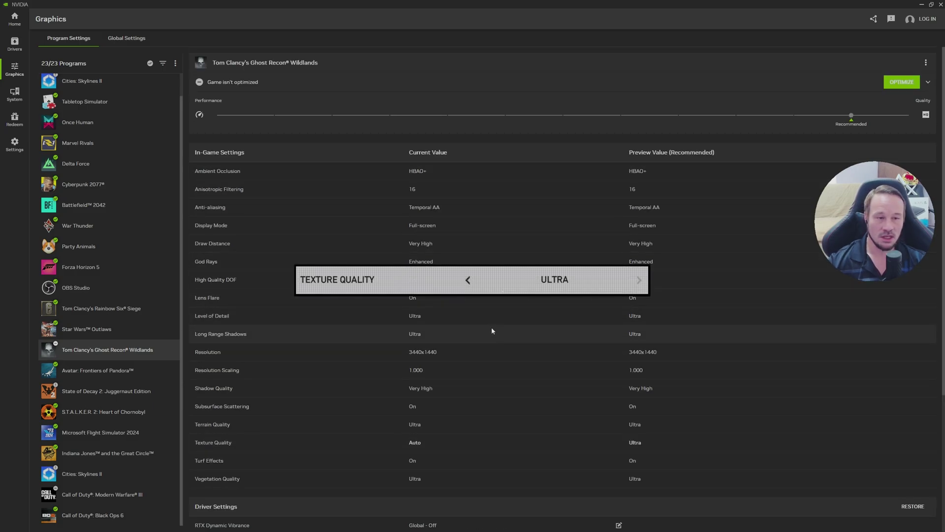
{"action": "scroll", "coordinate": [472, 330], "scroll_direction": "down", "scroll_amount": 4}
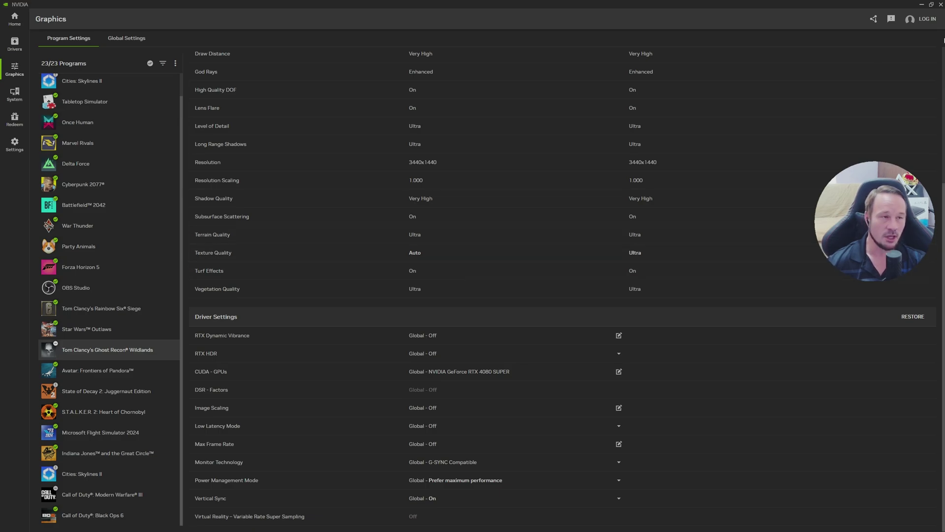
{"action": "left_click", "coordinate": [941, 5]}
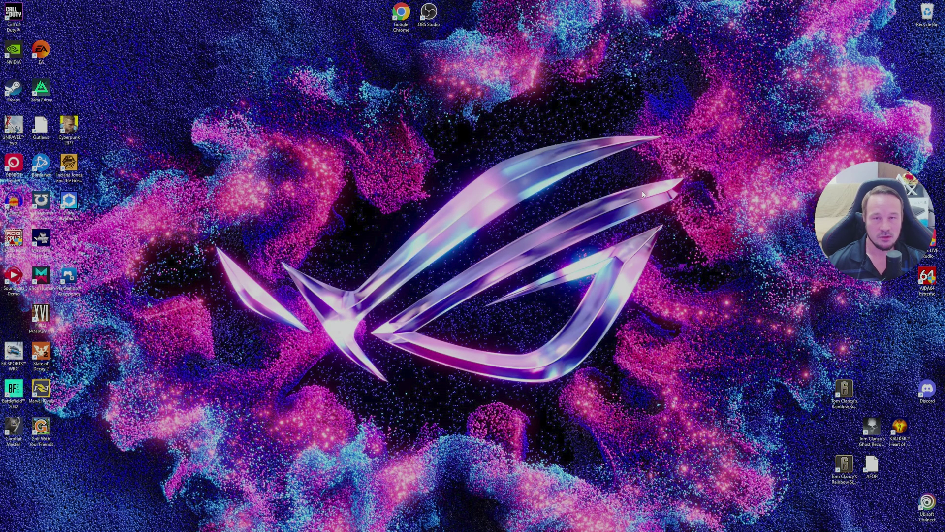